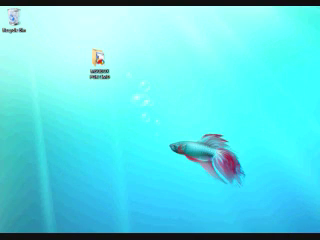
Move MSGBOX FOR CMD.exe from the project's bin\Debug folder onto the desktop and close Explorer
left_click(100, 60)
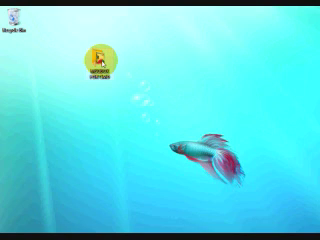
double_click(100, 58)
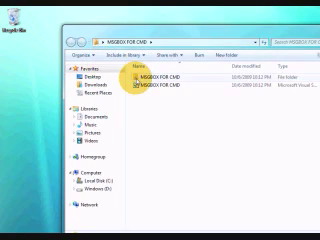
double_click(138, 78)
left_click(138, 78)
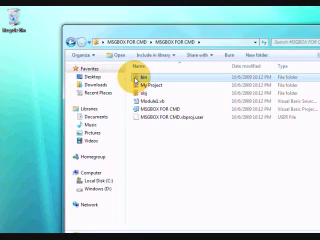
double_click(138, 78)
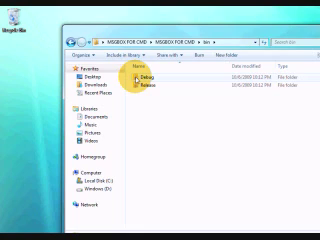
double_click(136, 78)
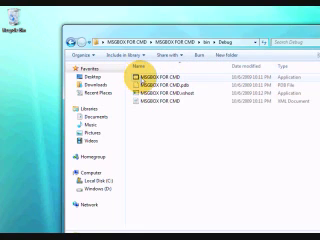
left_click_drag(138, 77, 22, 75)
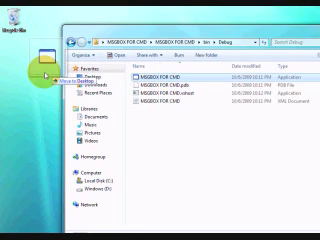
key("alt+F4")
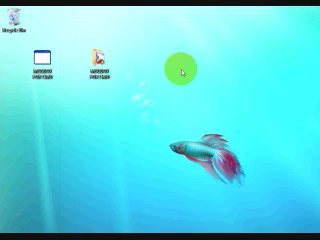
Run the desktop MSGBOX FOR CMD program, enter 'hi', and dismiss the message box showing it
double_click(44, 60)
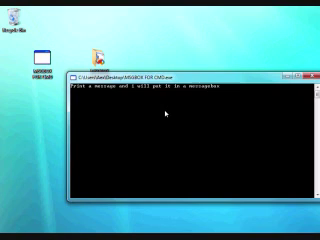
type("Hi")
type("hi")
key("Return")
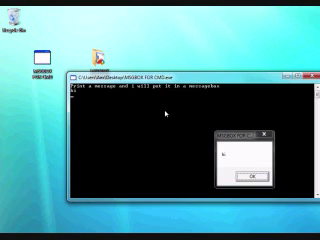
left_click(253, 177)
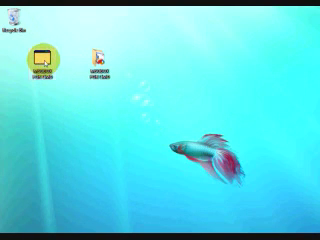
Open the Recycle Bin context menu and dismiss it without choosing anything
right_click(16, 14)
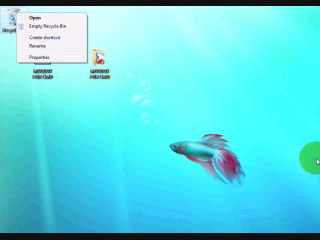
left_click(78, 40)
left_click(58, 80)
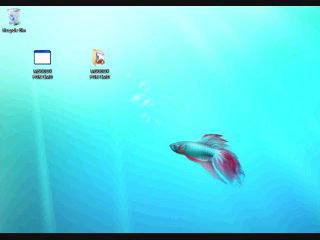
Launch Visual Basic 2008 Express Edition from the Start menu and hide the Toolbox
key("super")
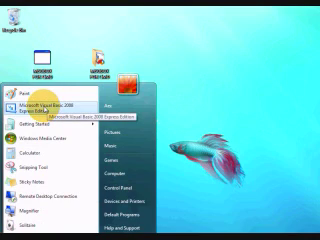
left_click(44, 107)
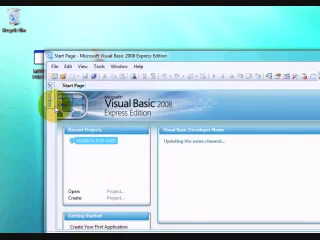
left_click(128, 85)
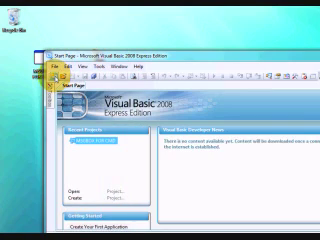
left_click(57, 77)
Create a new Console Application project named 'msgbox'
mouse_move(130, 44)
left_mouse_down()
mouse_move(101, 45)
mouse_move(48, 18)
left_mouse_up()
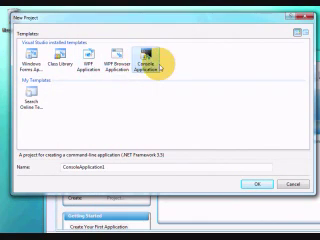
double_click(113, 168)
type("msgbox")
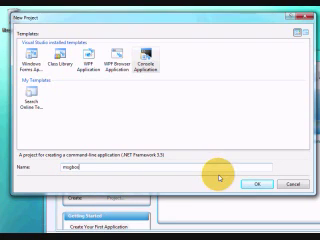
left_click(247, 184)
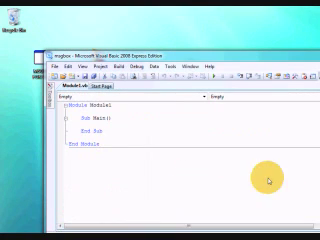
Highlight Console, WriteLine, the prompt string, MsgBox and Console.ReadLine in Sub Main
left_click_drag(130, 62, 95, 30)
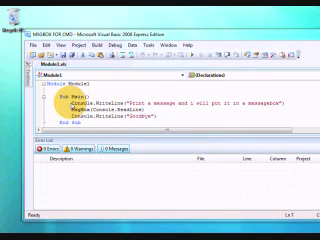
left_click(72, 99)
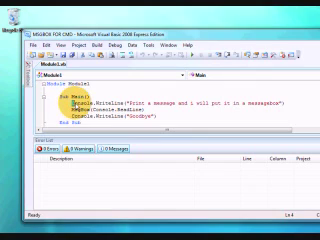
double_click(78, 103)
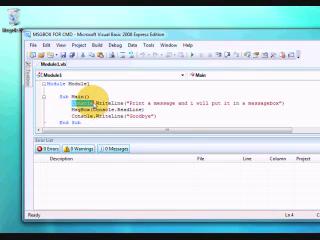
mouse_move(84, 103)
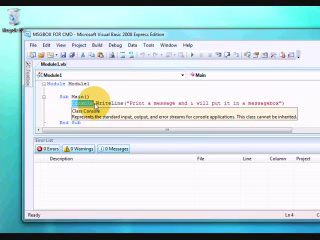
double_click(105, 103)
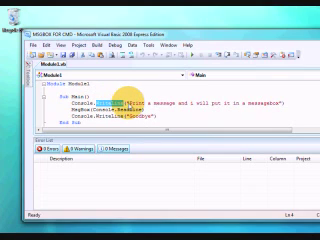
left_click_drag(130, 103, 282, 104)
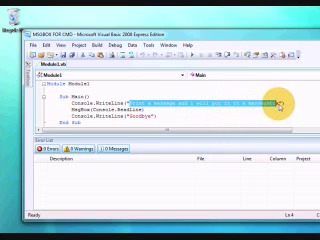
left_click(72, 98)
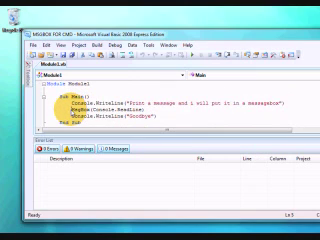
double_click(78, 110)
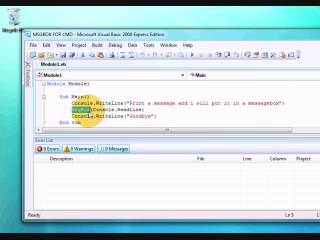
mouse_move(79, 110)
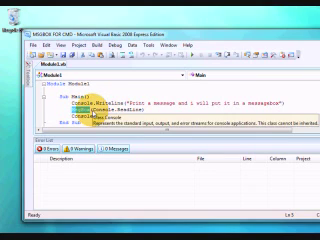
left_click_drag(93, 110, 143, 110)
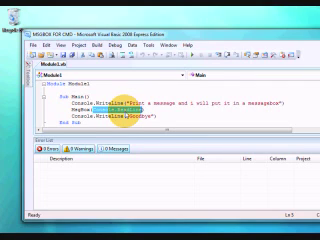
Delete the Console.WriteLine("Goodbye") line from Sub Main
left_click(143, 118)
left_click_drag(155, 118, 68, 120)
key("Delete")
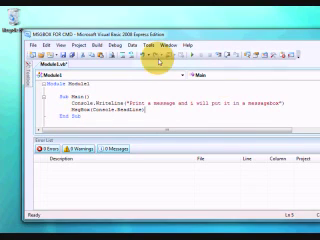
Run the program, echo a typed message in a message box, then close the project
left_click(193, 54)
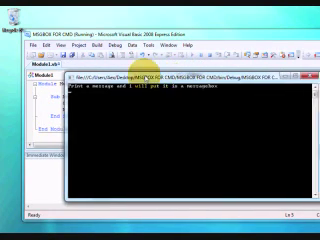
left_click_drag(178, 76, 130, 67)
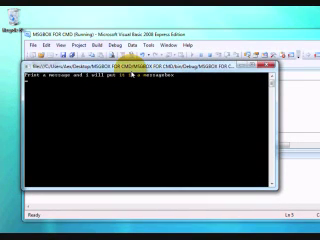
type("hi")
key("Return")
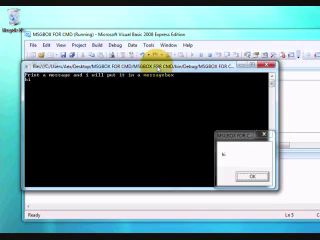
left_click(251, 177)
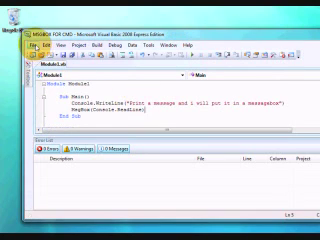
left_click(31, 46)
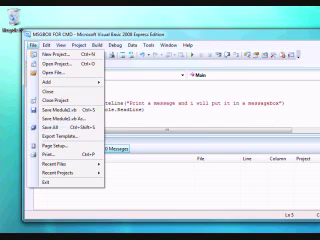
left_click(55, 99)
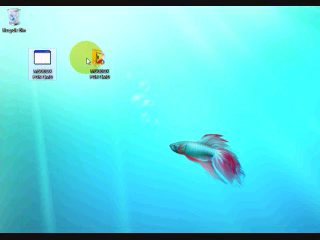
Move MSGBOX FOR CMD.exe from bin\Debug onto the desktop
double_click(97, 58)
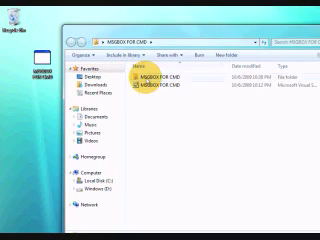
double_click(145, 77)
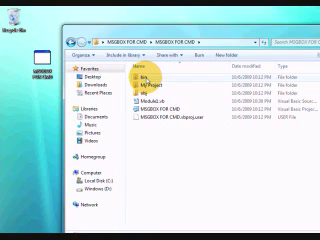
double_click(143, 77)
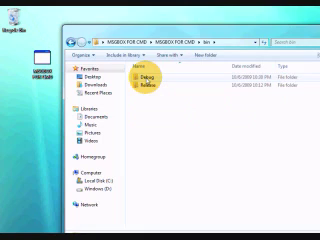
double_click(146, 77)
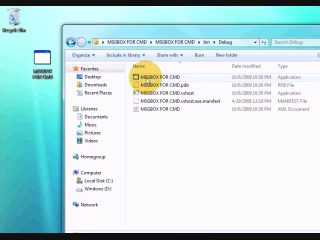
mouse_move(137, 77)
left_mouse_down()
mouse_move(162, 158)
mouse_move(100, 65)
left_mouse_up()
left_click(120, 45)
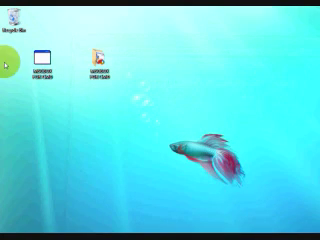
Rename the desktop application from MSGBOX FOR CMD to MSGBOX
right_click(42, 70)
left_click(58, 188)
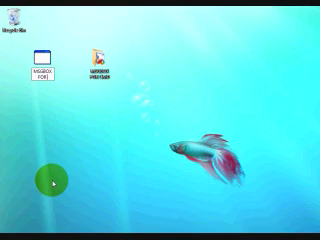
key("BackSpace")
key("BackSpace")
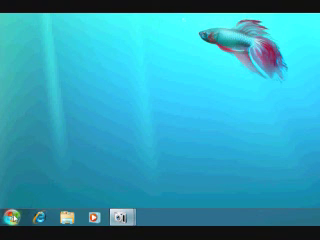
Browse from Computer through Local Disk (C:) and Windows into the System32 folder
left_click(10, 215)
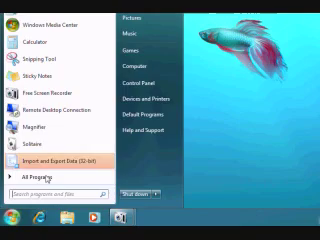
left_click(134, 66)
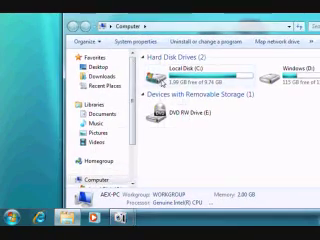
double_click(163, 78)
left_click(161, 95)
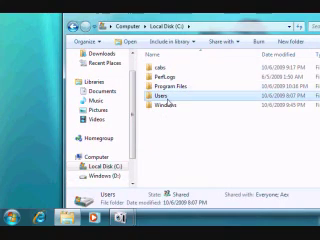
left_click(166, 105)
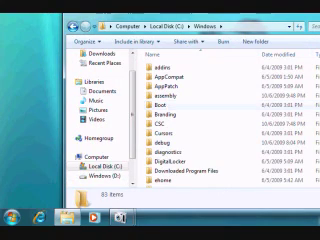
scroll(200, 120, "down", 5)
scroll(200, 120, "down", 5)
scroll(200, 120, "down", 1)
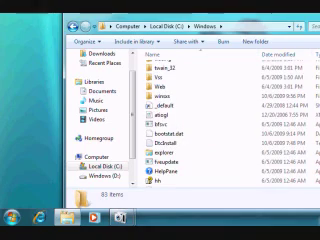
scroll(245, 86, "up", 2)
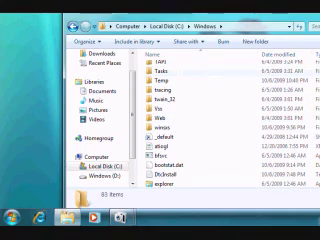
scroll(175, 70, "up", 3)
scroll(193, 129, "up", 1)
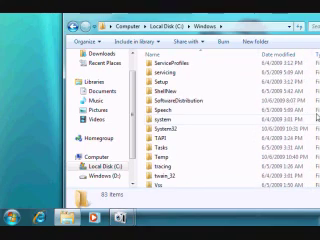
double_click(193, 129)
scroll(245, 115, "down", 5)
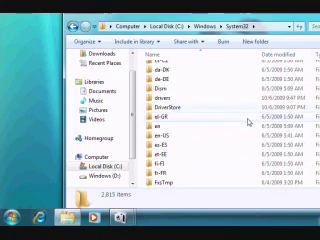
scroll(241, 123, "down", 5)
scroll(241, 123, "down", 5)
scroll(220, 130, "down", 5)
scroll(213, 140, "down", 5)
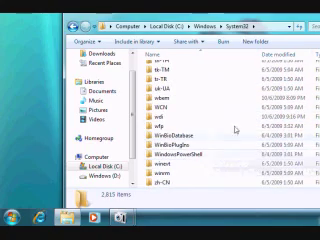
Run msgbox in Command Prompt, enter 'hi', dismiss the message box, and close cmd
left_click(300, 14)
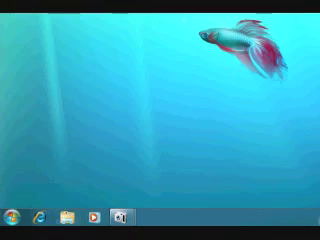
left_click(12, 216)
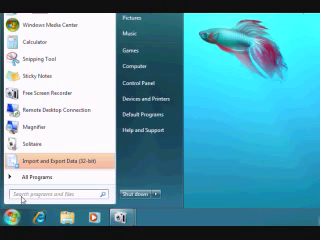
type("cmd")
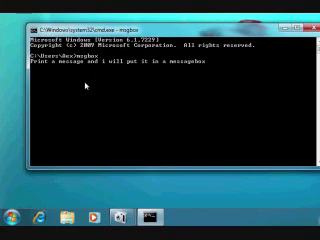
type("hi")
key("Return")
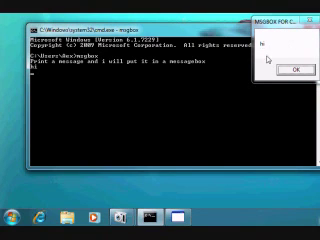
left_click(296, 71)
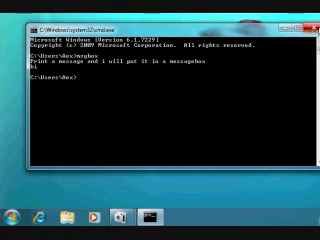
left_click(313, 28)
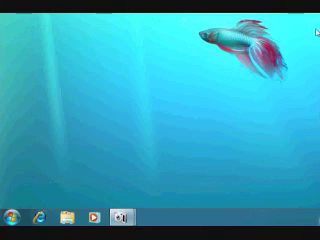